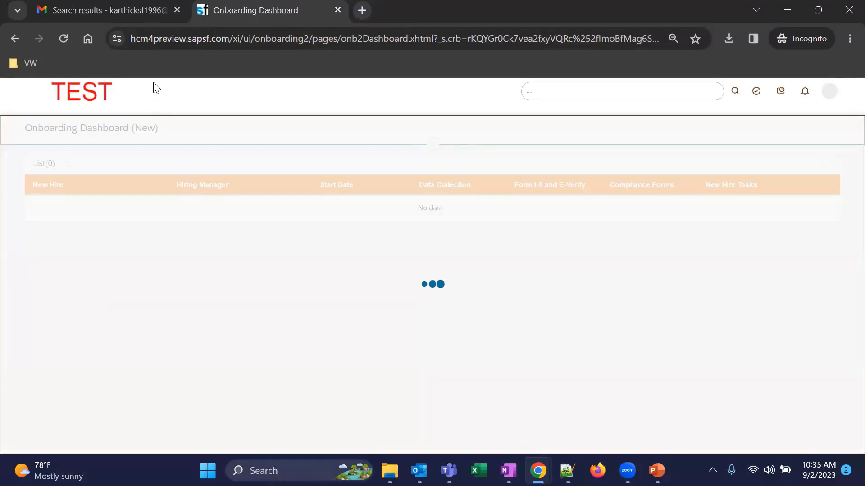
# Step: Open the details of the new hire listed with the HR Business Partners title and Toronto HQ location on the onboarding dashboard
pyautogui.click(170, 97)
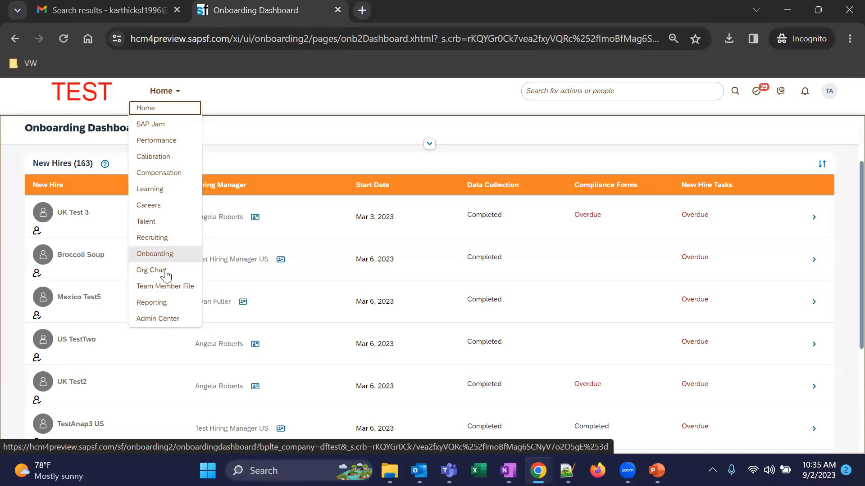
pyautogui.scroll(-4, 436, 356)
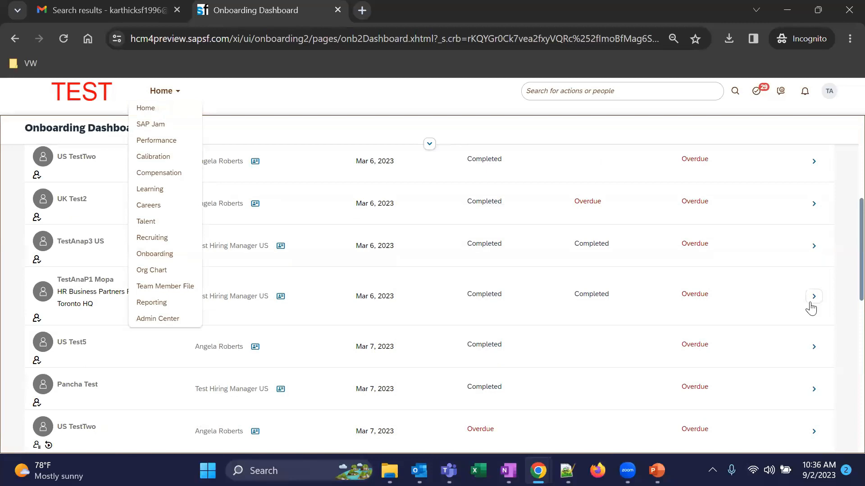
pyautogui.click(812, 299)
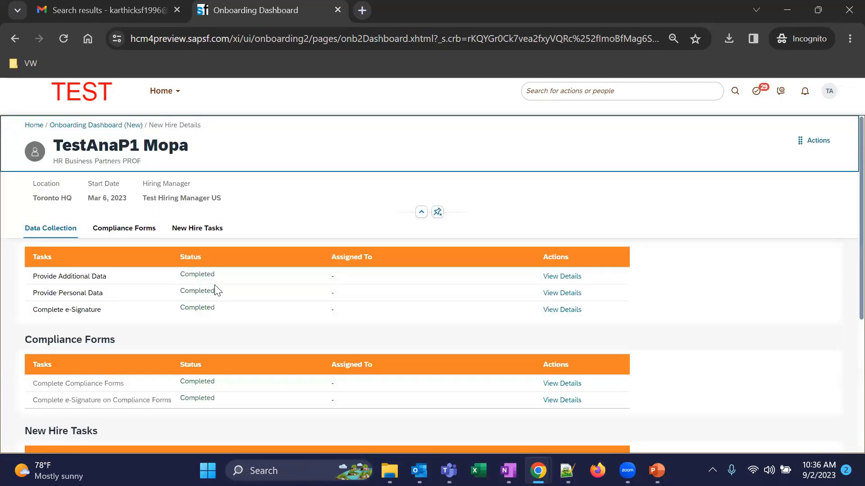
# Step: Review the new hire's data collection and compliance form statuses and the list of new hire tasks
pyautogui.moveTo(182, 280); pyautogui.dragTo(224, 277)
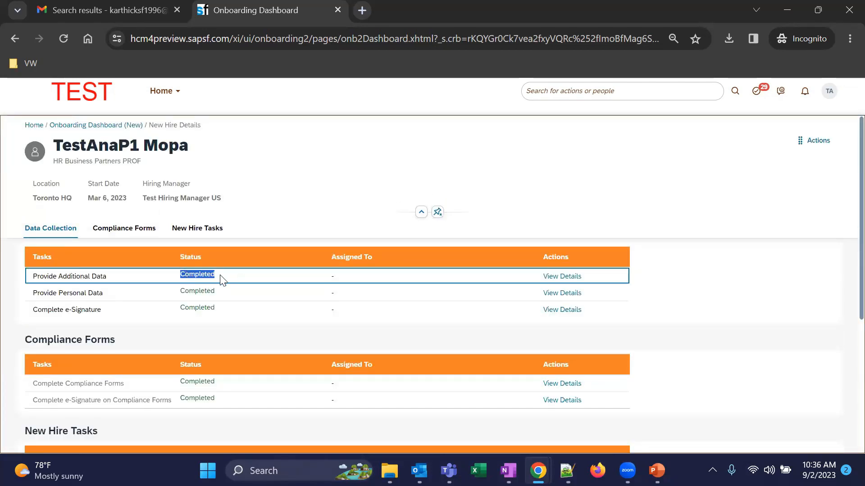
pyautogui.moveTo(179, 293); pyautogui.dragTo(206, 291)
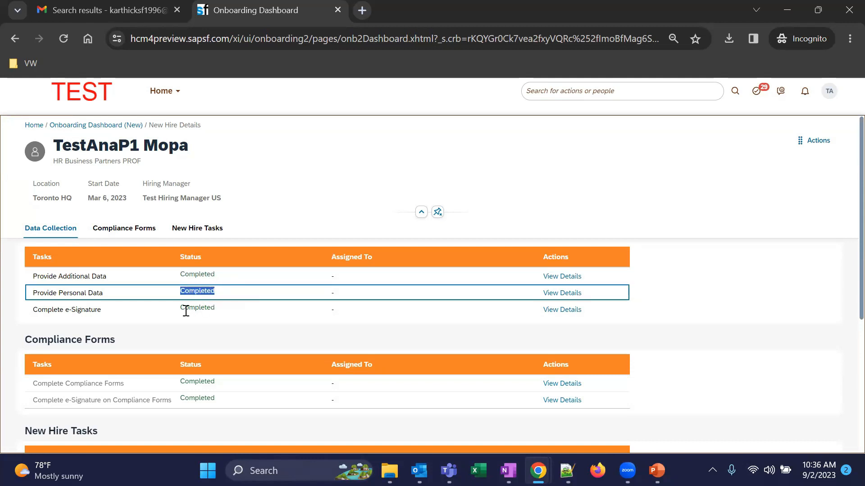
pyautogui.moveTo(180, 312); pyautogui.dragTo(224, 319)
pyautogui.scroll(-2, 166, 313)
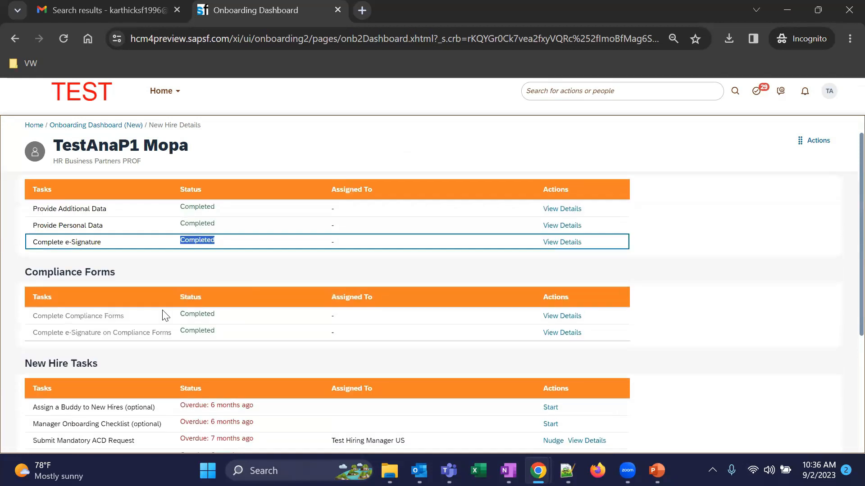
pyautogui.click(194, 332)
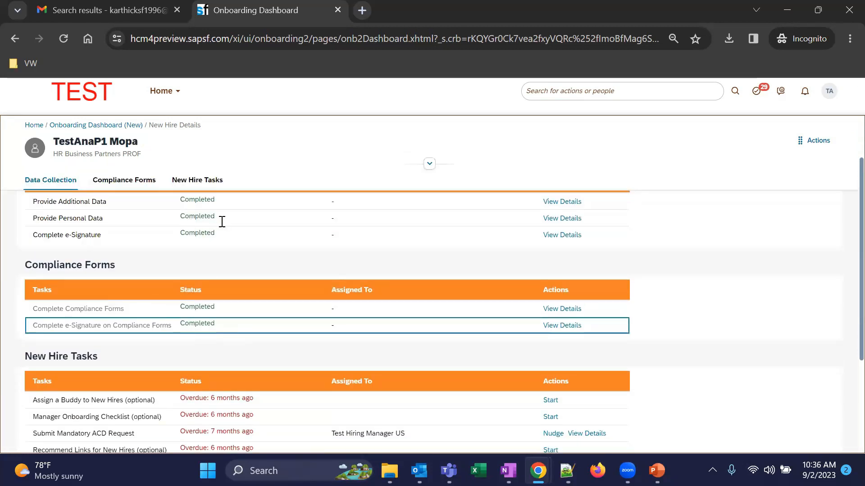
pyautogui.scroll(-3, 215, 284)
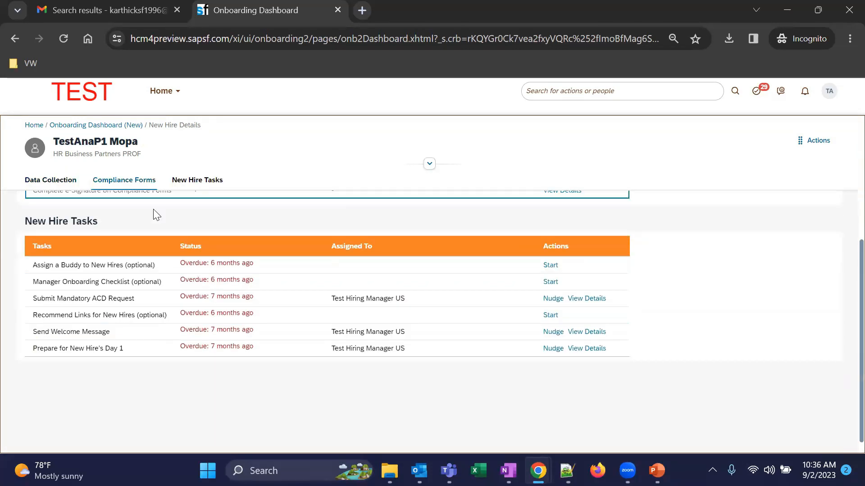
pyautogui.moveTo(34, 267); pyautogui.dragTo(149, 266)
pyautogui.moveTo(14, 285); pyautogui.dragTo(109, 286)
pyautogui.click(112, 314)
pyautogui.tripleClick(139, 296)
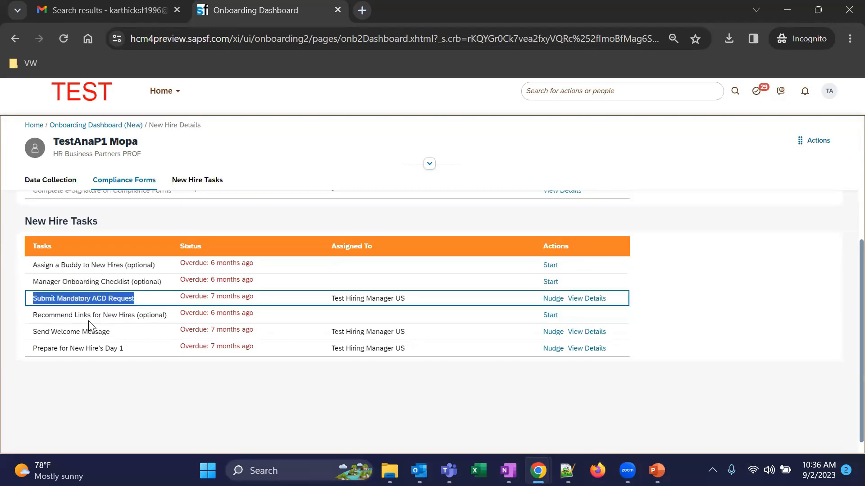
pyautogui.moveTo(46, 312); pyautogui.dragTo(147, 313)
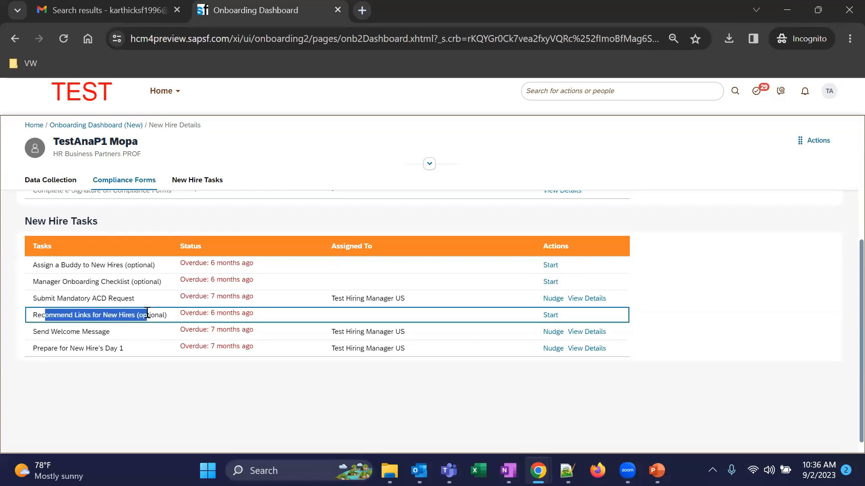
pyautogui.click(128, 368)
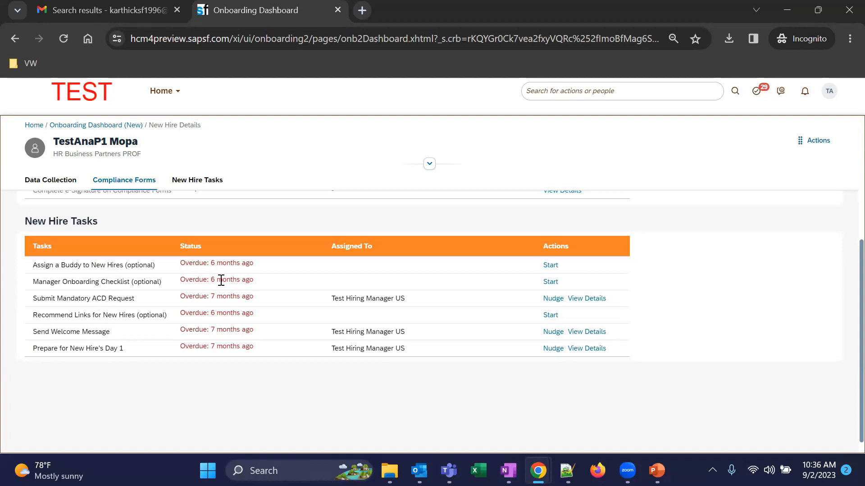
# Step: Open the Send Welcome Message task for editing and read through its prefilled message
pyautogui.moveTo(36, 332); pyautogui.dragTo(598, 332)
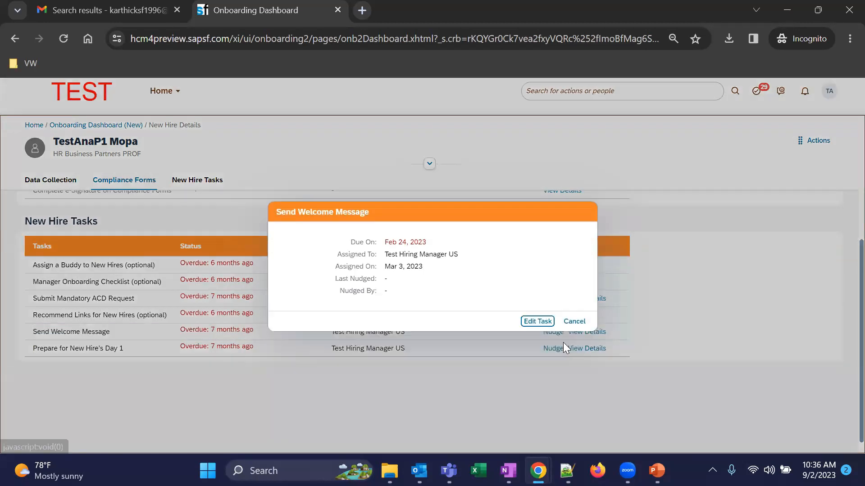
pyautogui.press('Return')
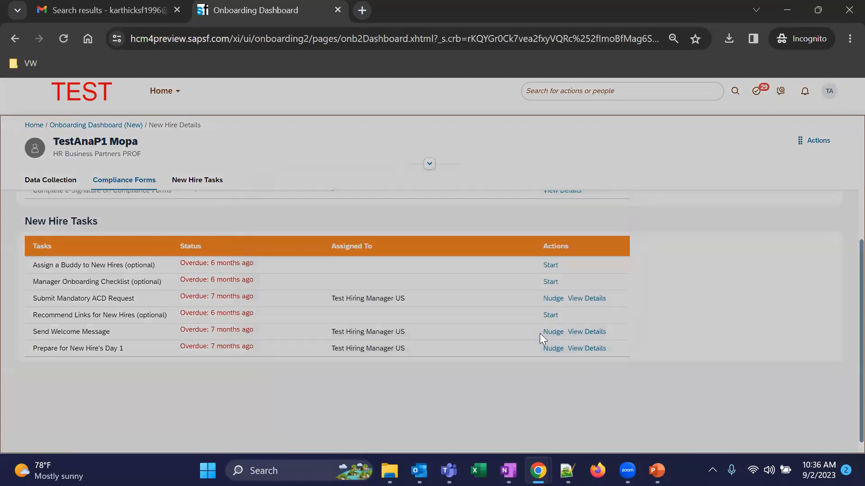
pyautogui.click(179, 272)
pyautogui.scroll(-3, 180, 277)
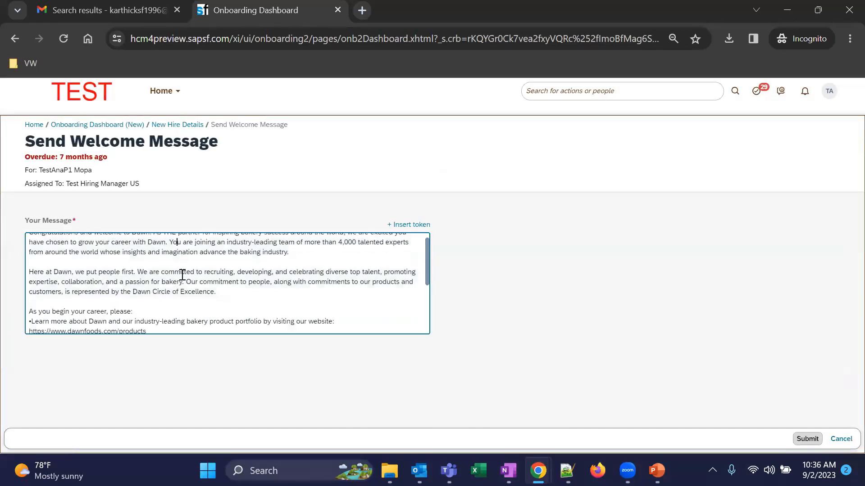
pyautogui.scroll(3, 182, 304)
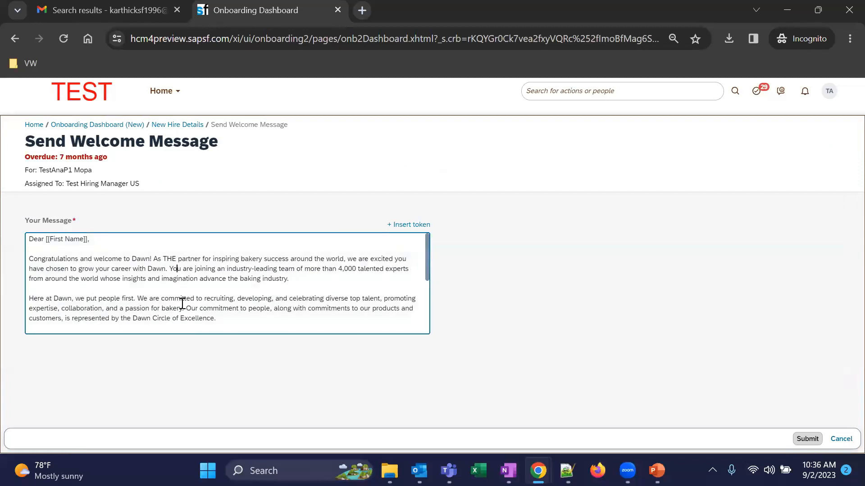
pyautogui.scroll(-5, 191, 293)
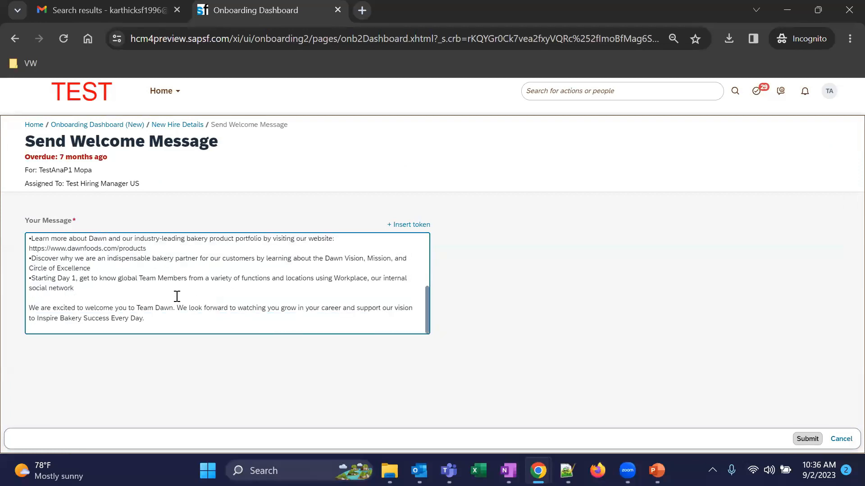
# Step: Add a blank line above the closing paragraph of the welcome message and submit it
pyautogui.press('Return')
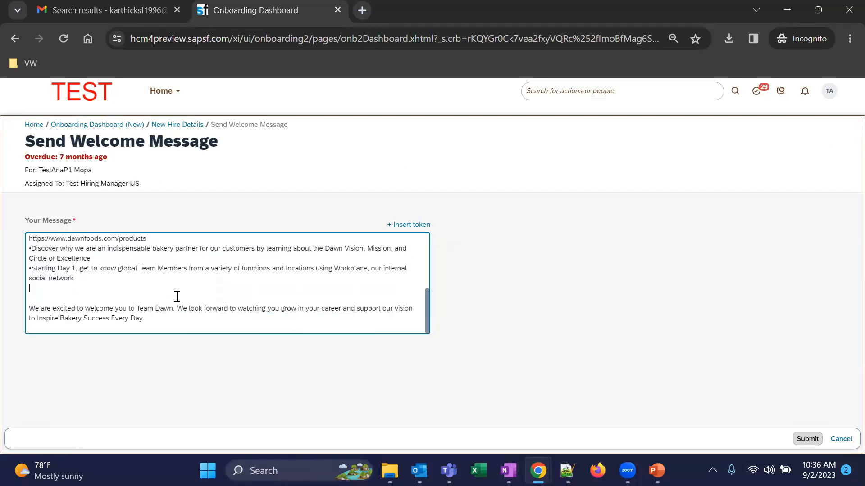
pyautogui.scroll(5, 173, 288)
pyautogui.scroll(-5, 197, 306)
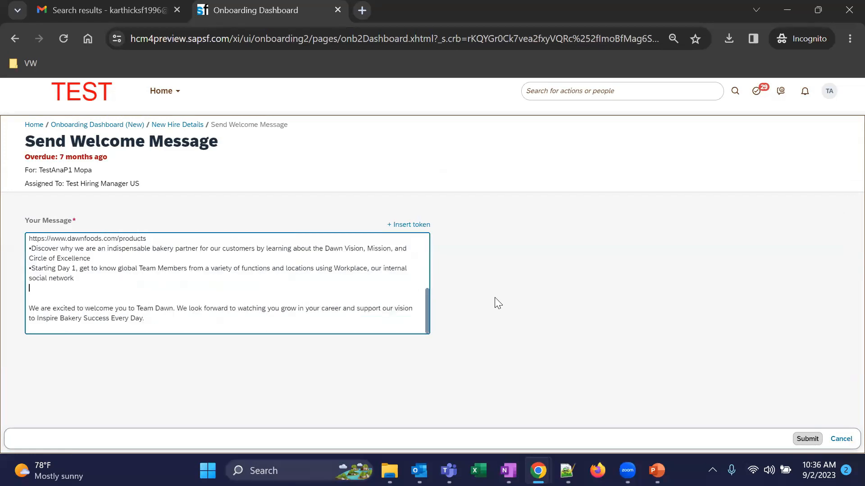
pyautogui.click(808, 439)
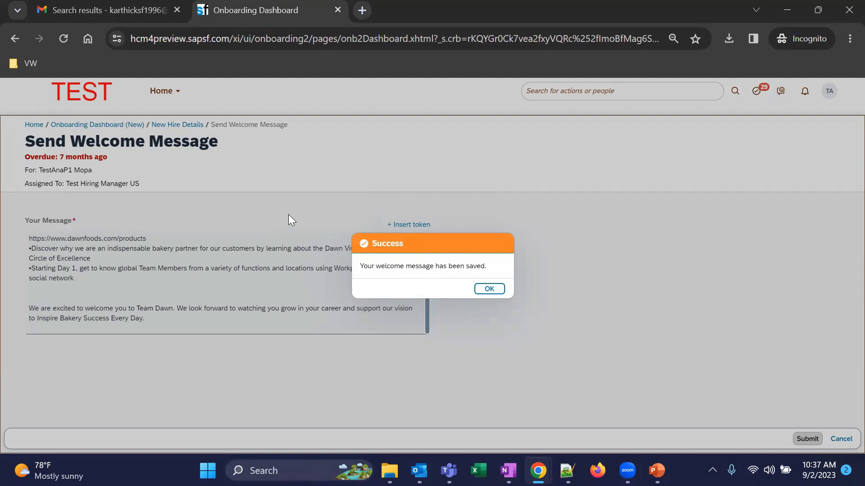
pyautogui.click(483, 291)
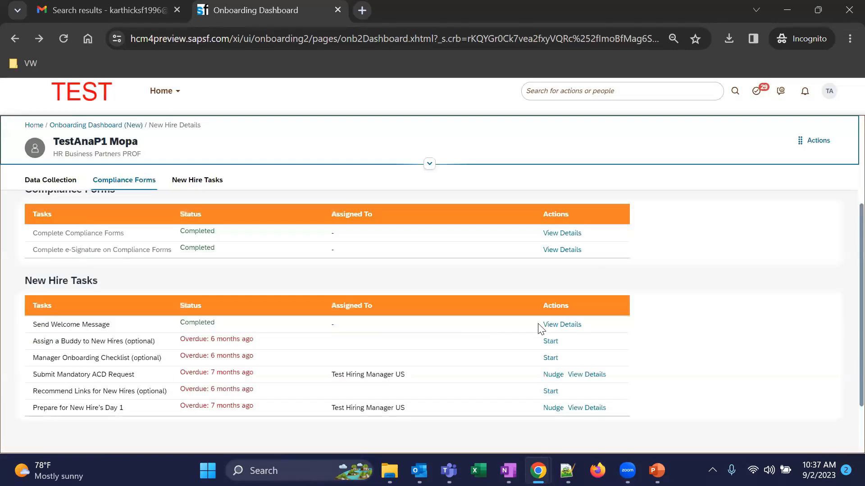
# Step: Start the Assign a Buddy to New Hires task and select the first suggested employee as buddy
pyautogui.click(551, 343)
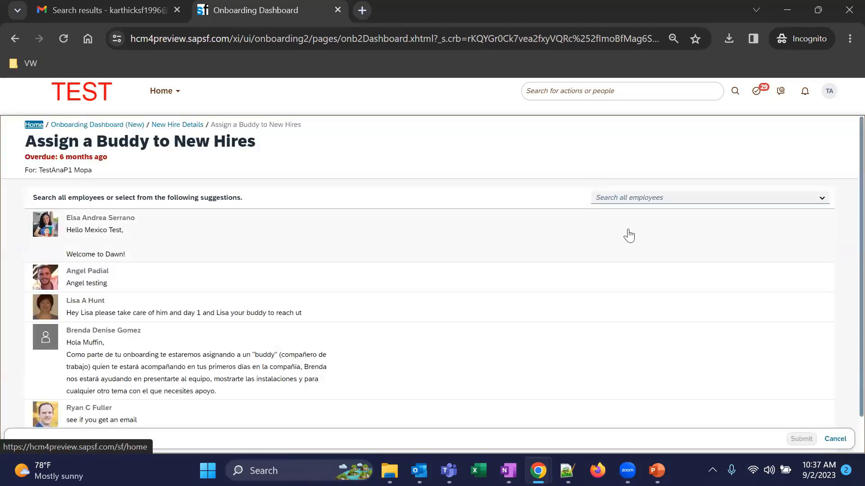
pyautogui.click(533, 236)
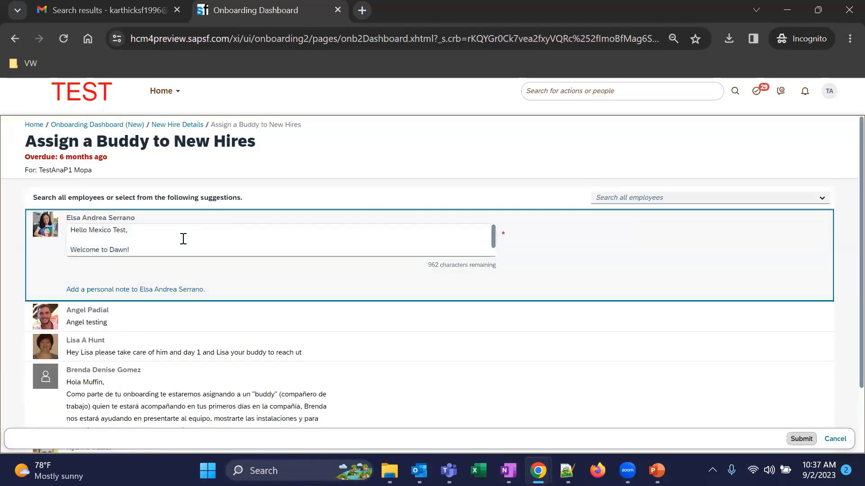
pyautogui.click(162, 240)
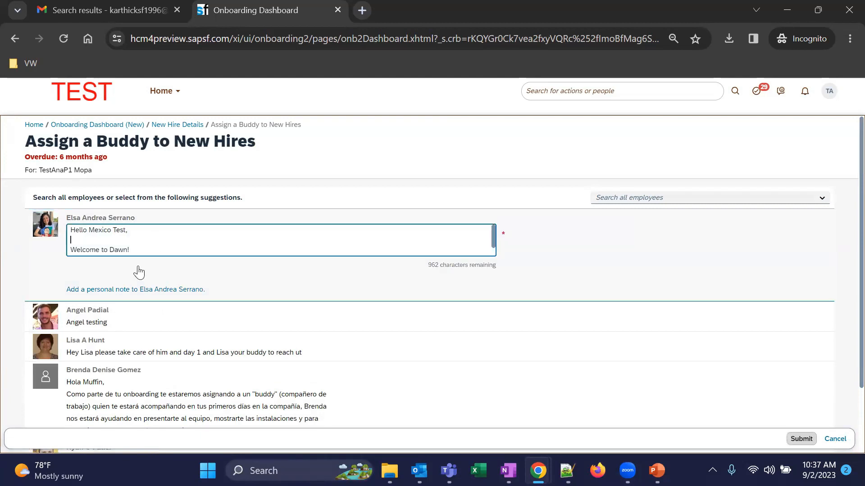
# Step: Add a personal note for the selected buddy, addressed by first name and reading "please care of your buddy"
pyautogui.click(100, 290)
pyautogui.click(127, 314)
pyautogui.write('ur')
pyautogui.press('BackSpace')
pyautogui.press('BackSpace')
pyautogui.write('E')
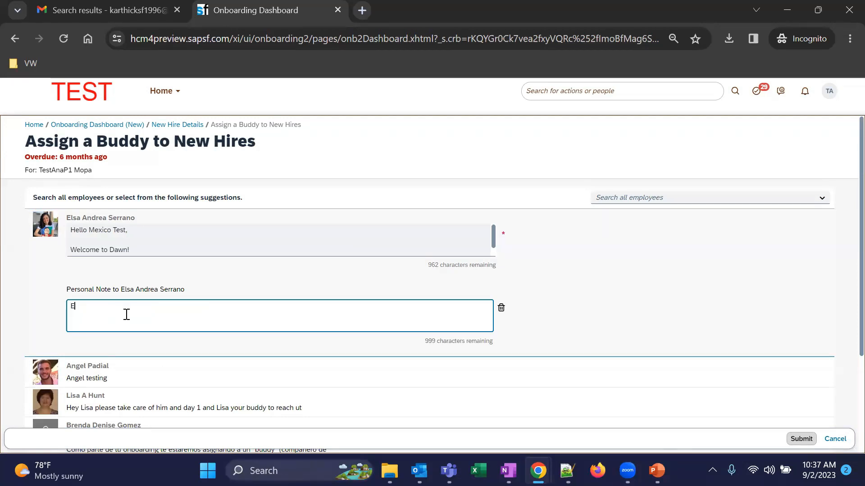
pyautogui.write('lsa please care of your buddy')
# Step: Search all employees by first name for alternative buddies, keeping the suggested employee selected
pyautogui.click(819, 200)
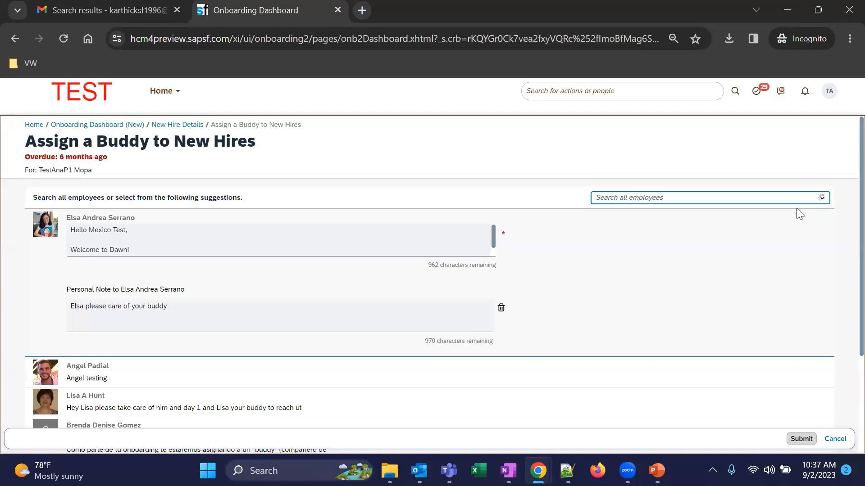
pyautogui.write('Lis')
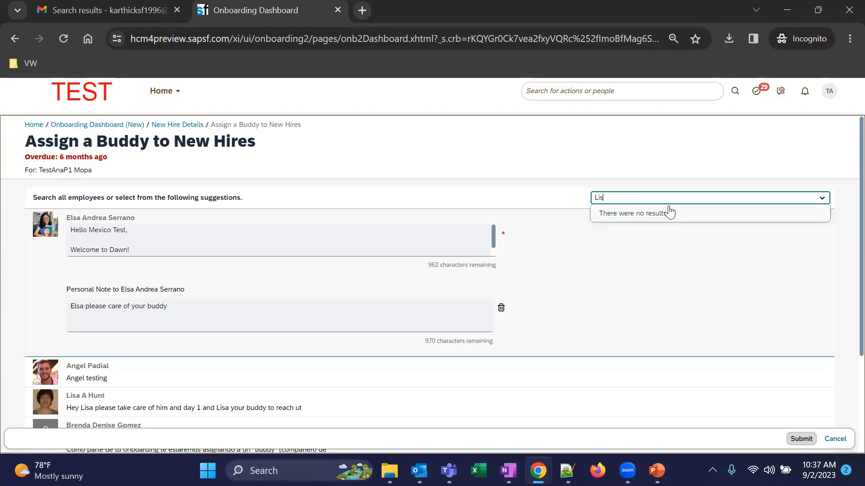
pyautogui.write('a')
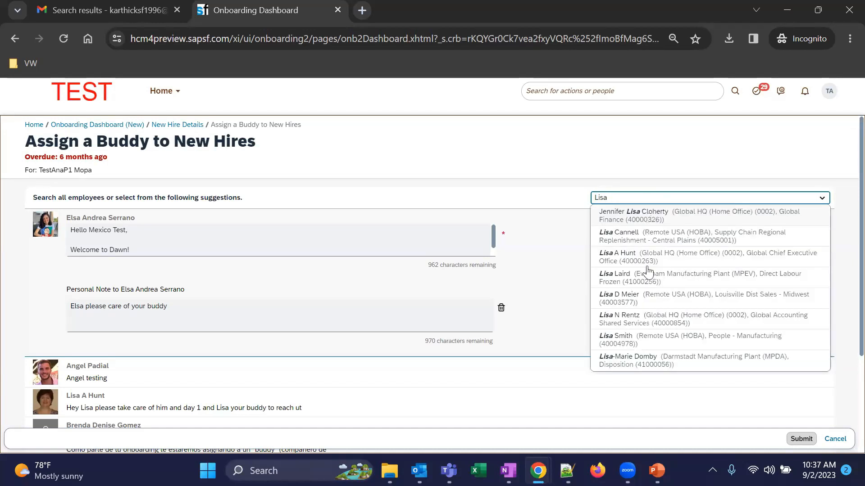
pyautogui.click(548, 237)
pyautogui.click(443, 243)
# Step: Submit the buddy assignment and return to the new hire's New Hire Tasks section
pyautogui.click(799, 440)
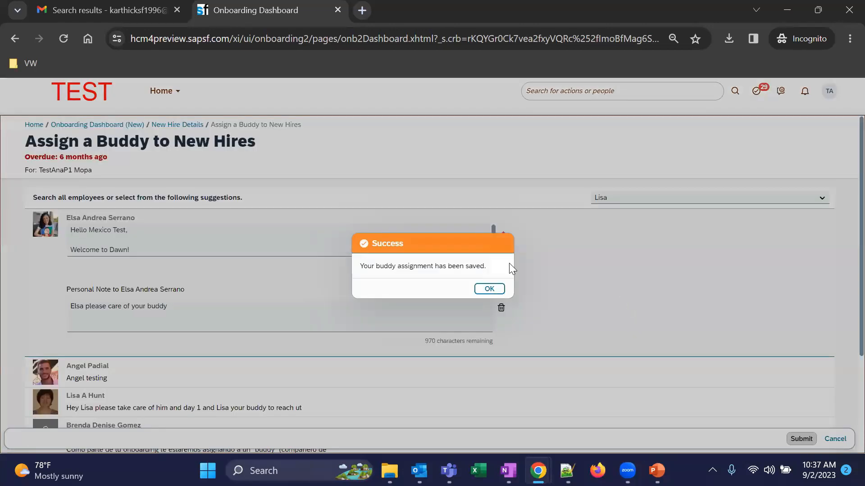
pyautogui.click(489, 289)
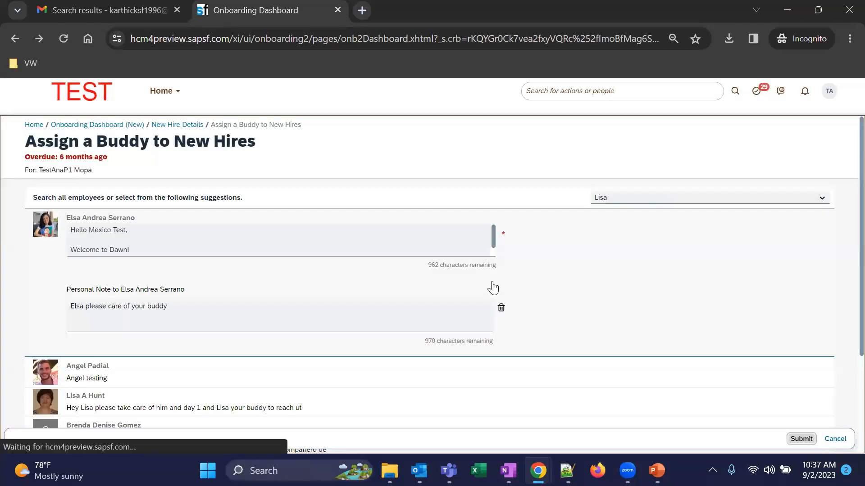
pyautogui.click(216, 180)
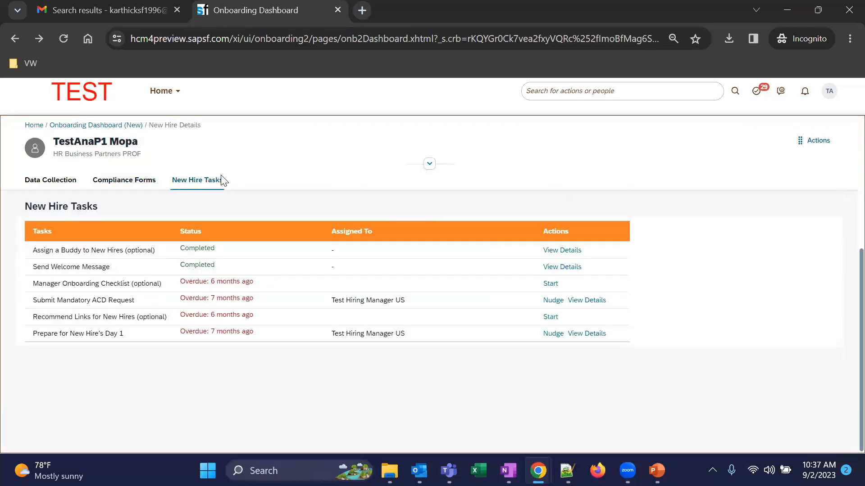
# Step: Open the Prepare for New Hire's Day 1 task for editing and review its Day 1 guidelines
pyautogui.click(574, 335)
pyautogui.click(537, 321)
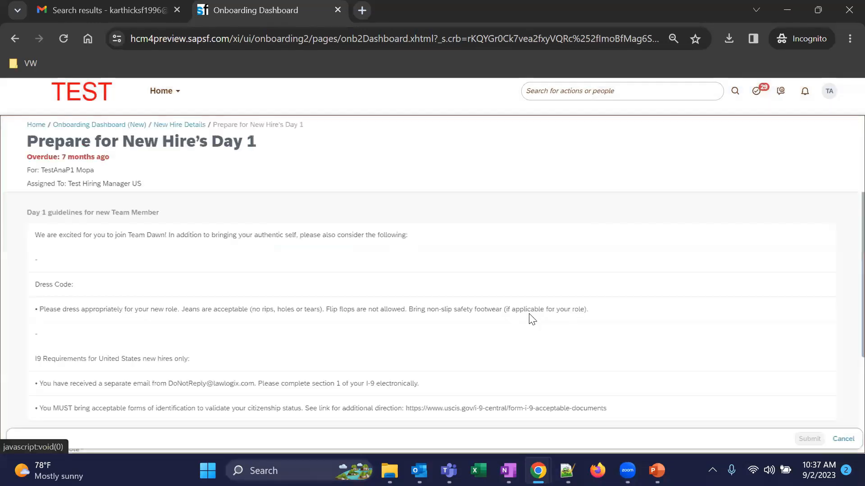
pyautogui.moveTo(50, 235); pyautogui.dragTo(248, 253)
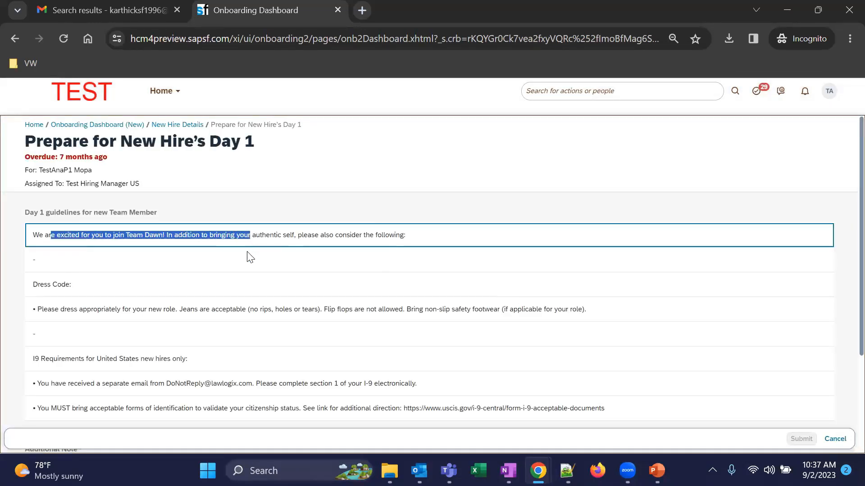
pyautogui.scroll(-2, 247, 253)
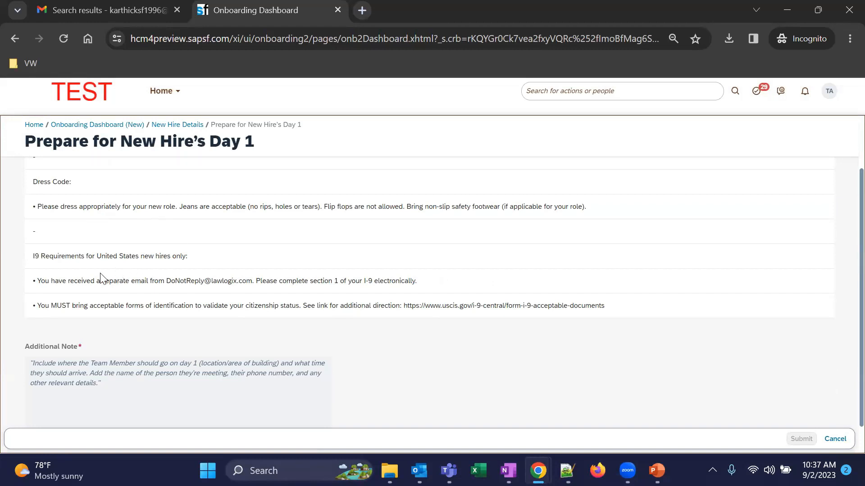
pyautogui.moveTo(65, 257); pyautogui.dragTo(333, 325)
pyautogui.scroll(-1, 424, 325)
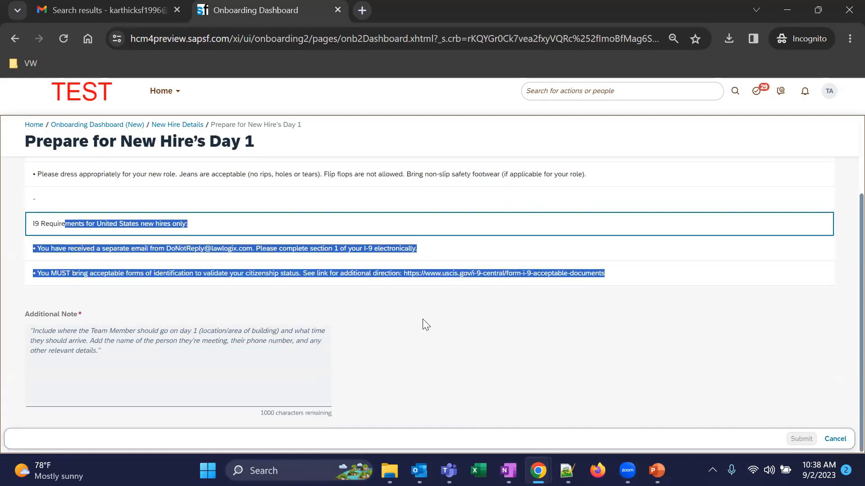
pyautogui.scroll(4, 445, 324)
pyautogui.scroll(-4, 225, 346)
# Step: Add the additional note "Bring your passport" to the Day 1 preparation, submit it and acknowledge the confirmation
pyautogui.click(37, 341)
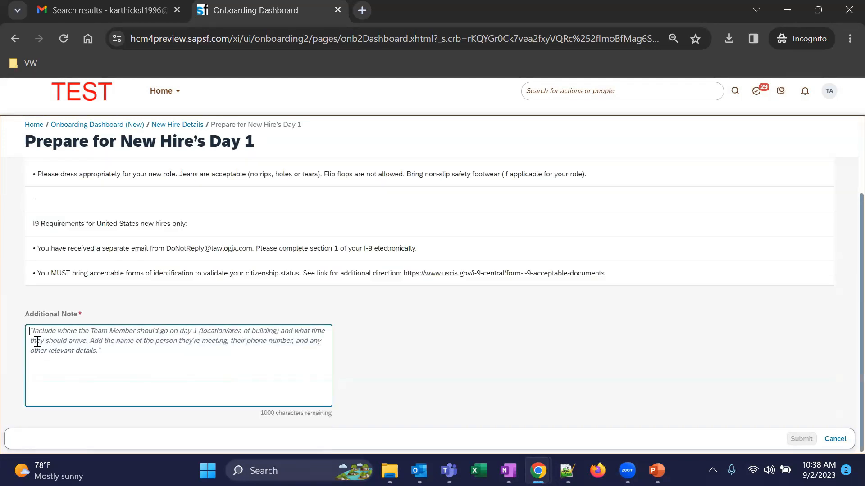
pyautogui.write('Bring your passport')
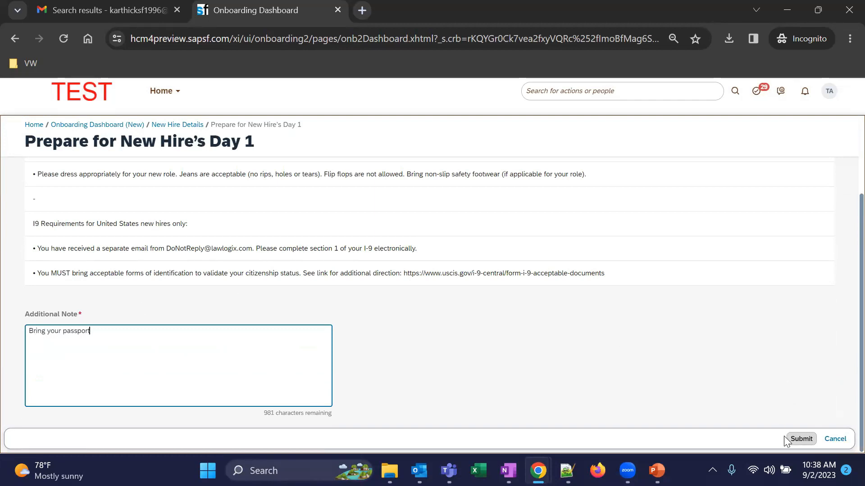
pyautogui.scroll(1, 139, 177)
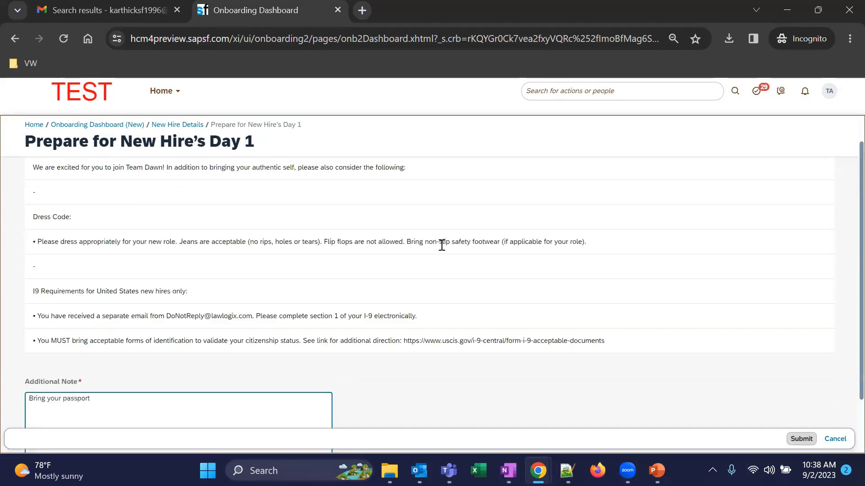
pyautogui.scroll(-1, 480, 308)
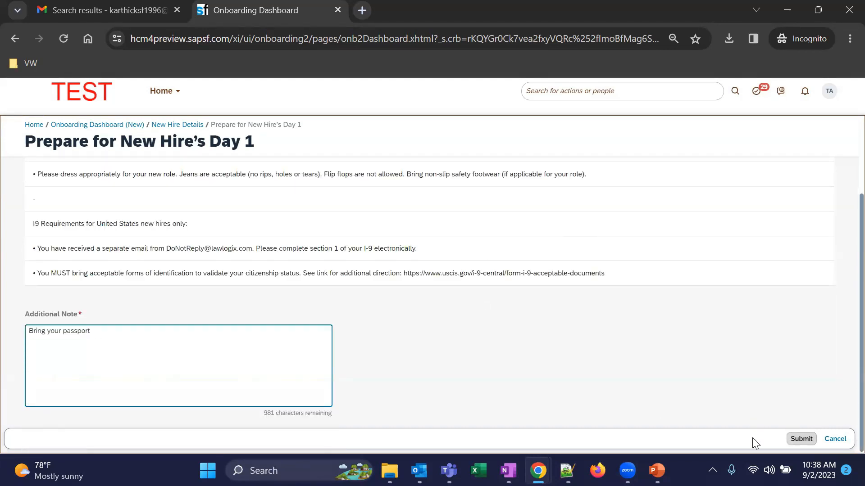
pyautogui.click(800, 439)
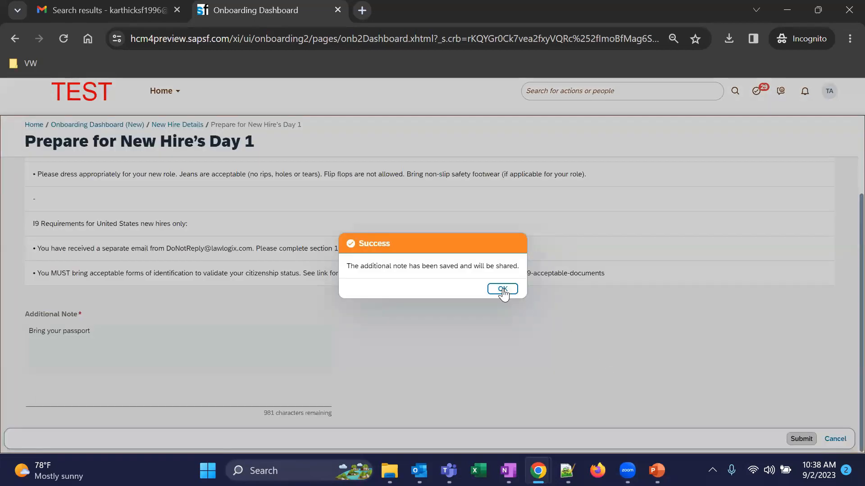
pyautogui.click(500, 289)
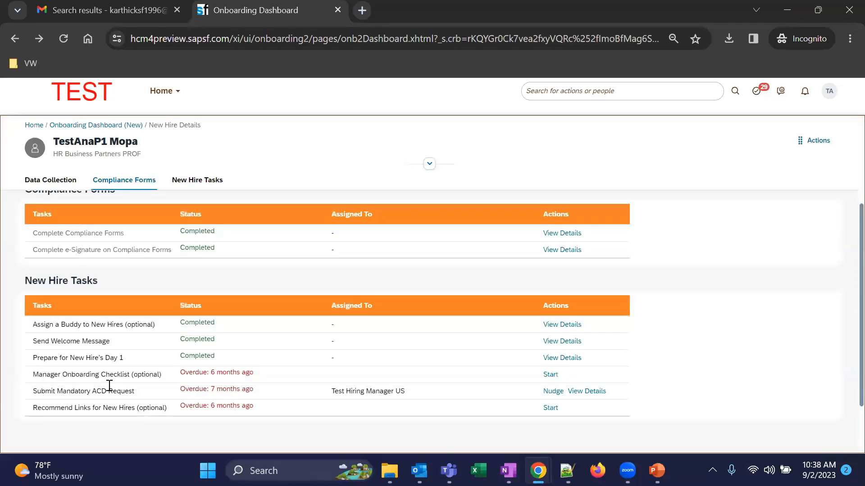
# Step: Complete the Recommend Links for New Hires task by submitting the About Dawn Foods USA, About Dawn Foods Canada, YouTube, LinkedIn, Instagram and Facebook links
pyautogui.click(550, 408)
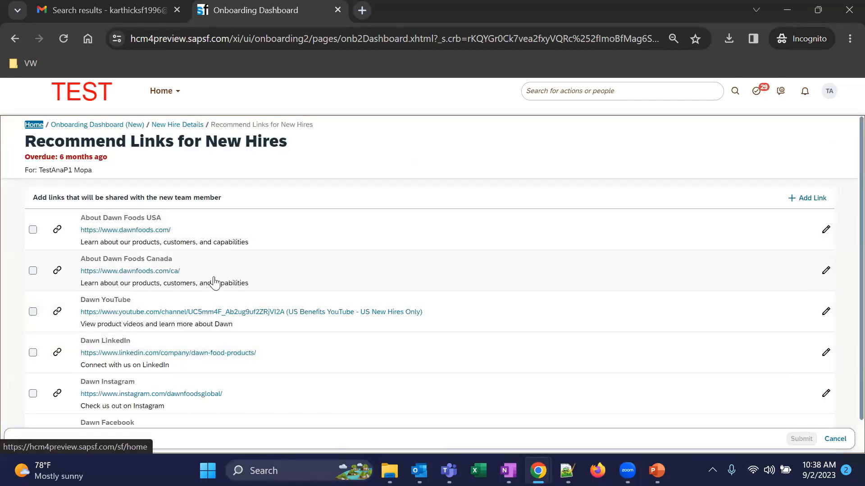
pyautogui.click(32, 231)
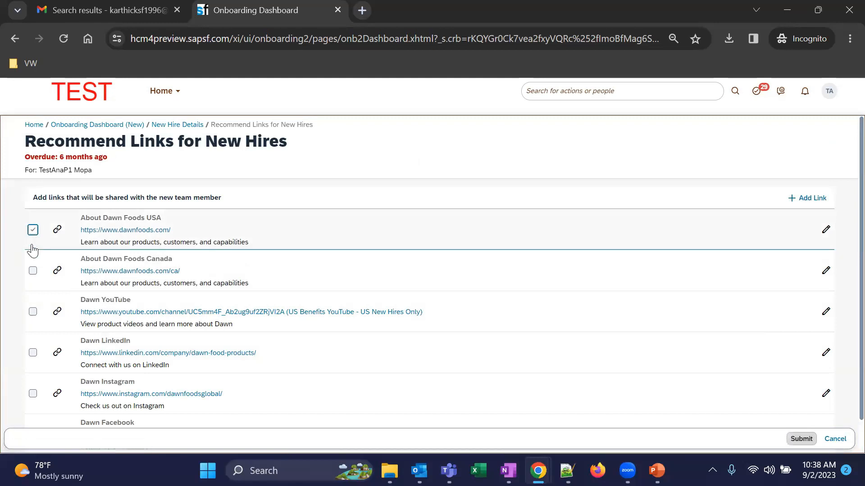
pyautogui.click(34, 272)
pyautogui.click(33, 310)
pyautogui.click(33, 352)
pyautogui.click(33, 390)
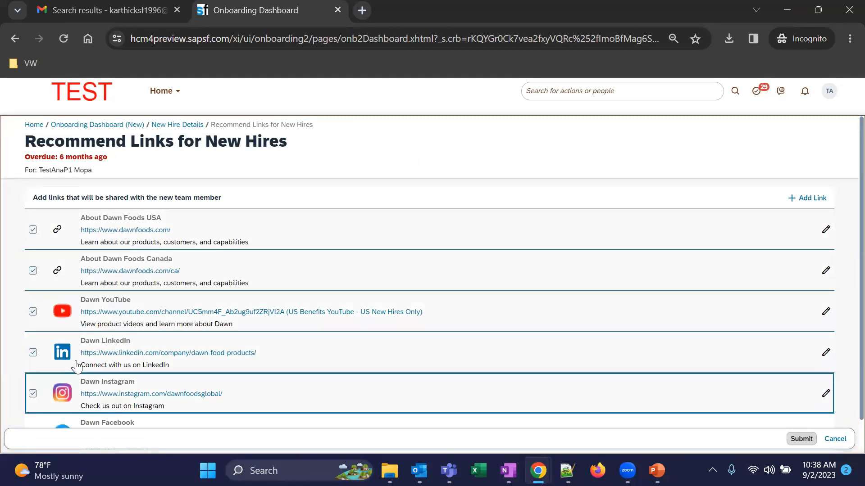
pyautogui.scroll(-1, 35, 387)
pyautogui.click(33, 400)
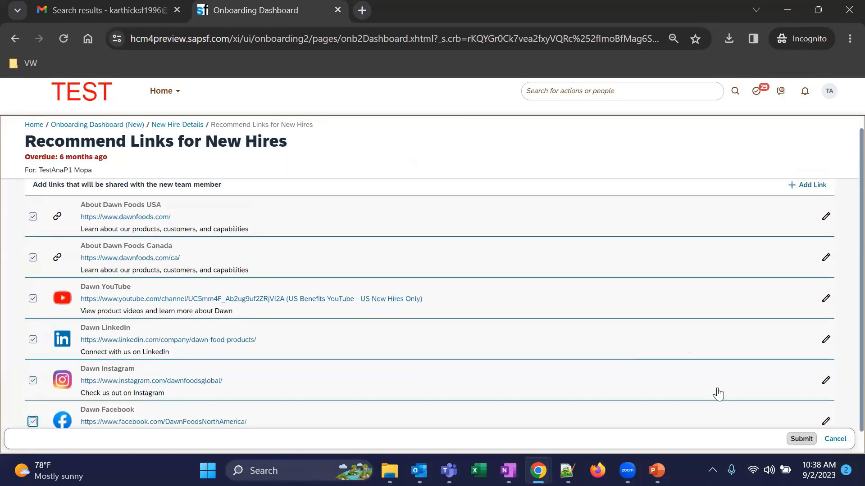
pyautogui.click(798, 438)
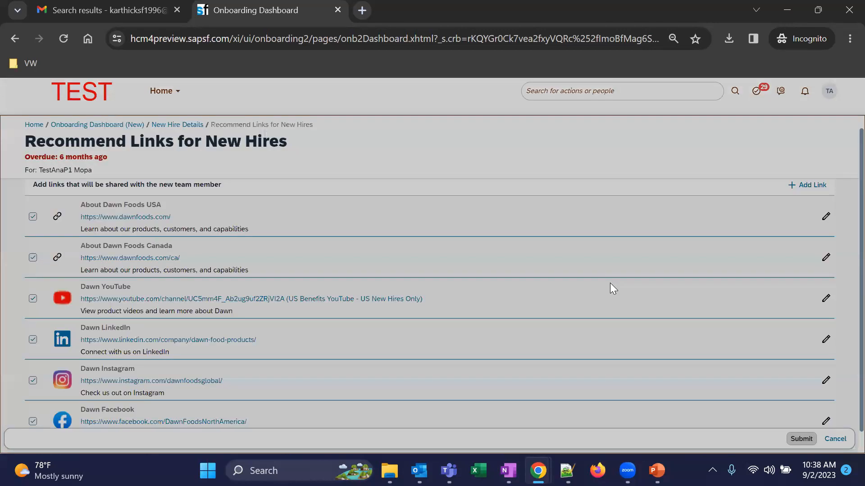
pyautogui.click(549, 293)
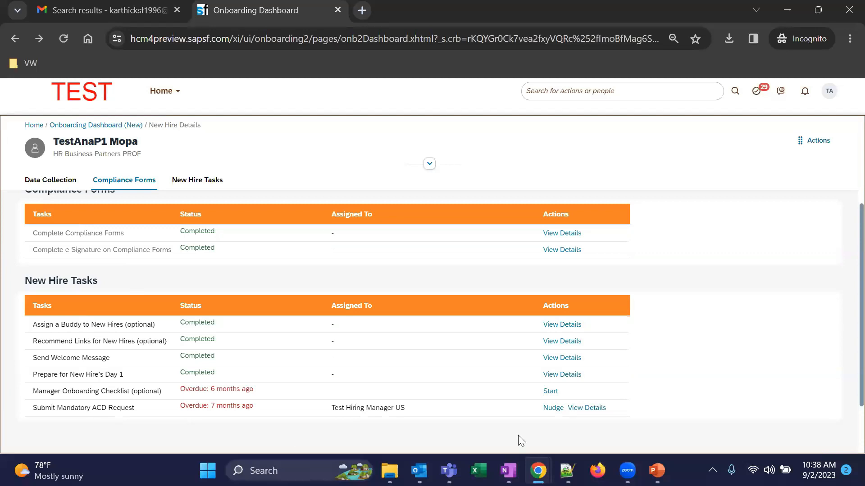
# Step: Open the Manager Onboarding Checklist task, examine its items from two weeks prior through the third month, and leave it without submitting
pyautogui.moveTo(162, 392); pyautogui.dragTo(31, 395)
pyautogui.click(550, 392)
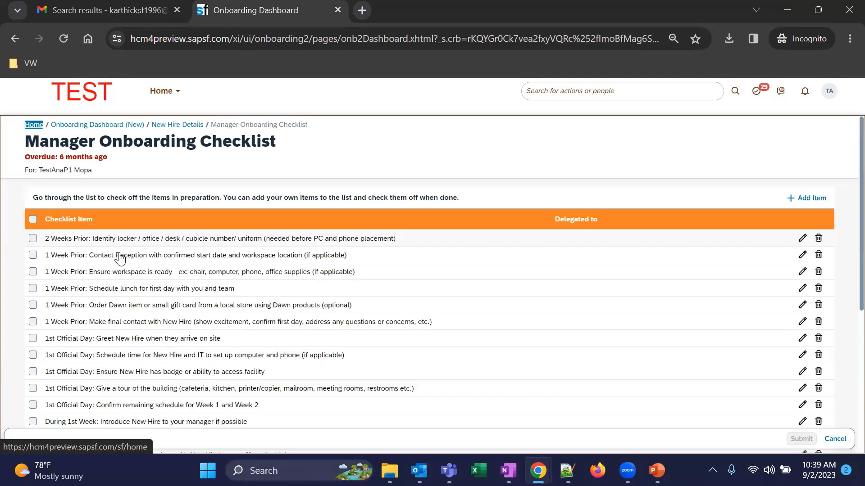
pyautogui.scroll(-3, 112, 305)
pyautogui.scroll(3, 111, 307)
pyautogui.scroll(-2, 130, 385)
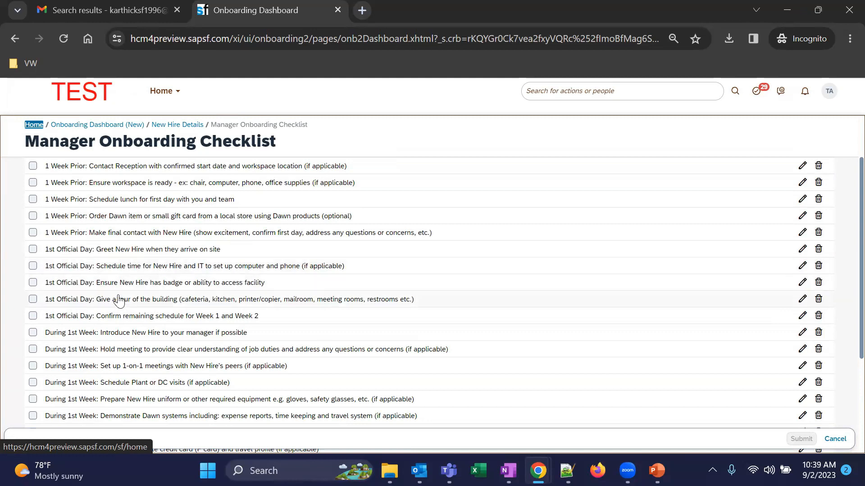
pyautogui.scroll(-3, 256, 299)
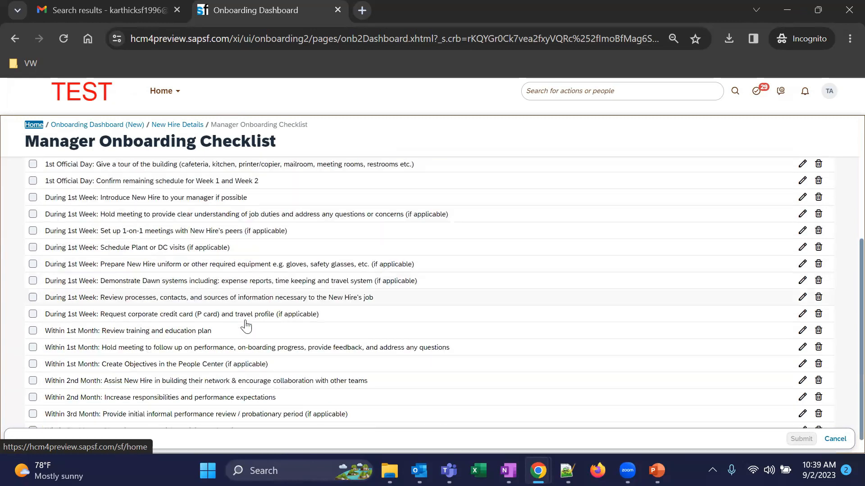
pyautogui.scroll(-1, 261, 399)
pyautogui.scroll(2, 198, 379)
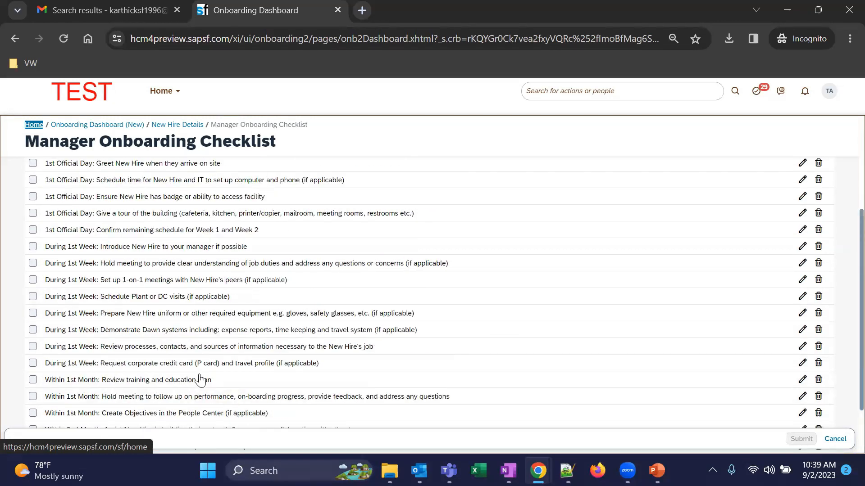
pyautogui.scroll(4, 198, 380)
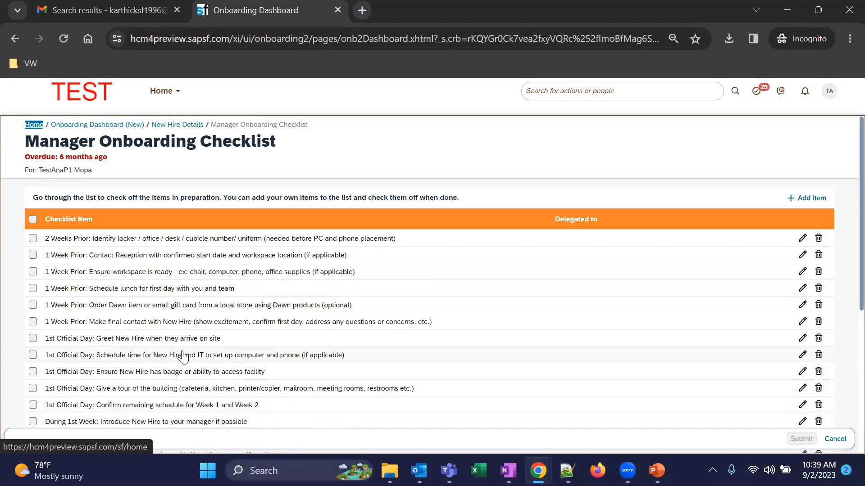
pyautogui.scroll(-5, 182, 356)
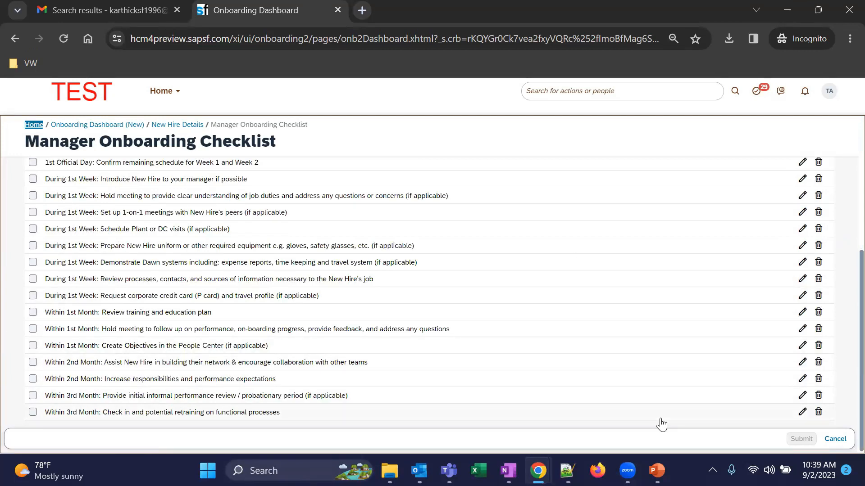
pyautogui.scroll(5, 655, 423)
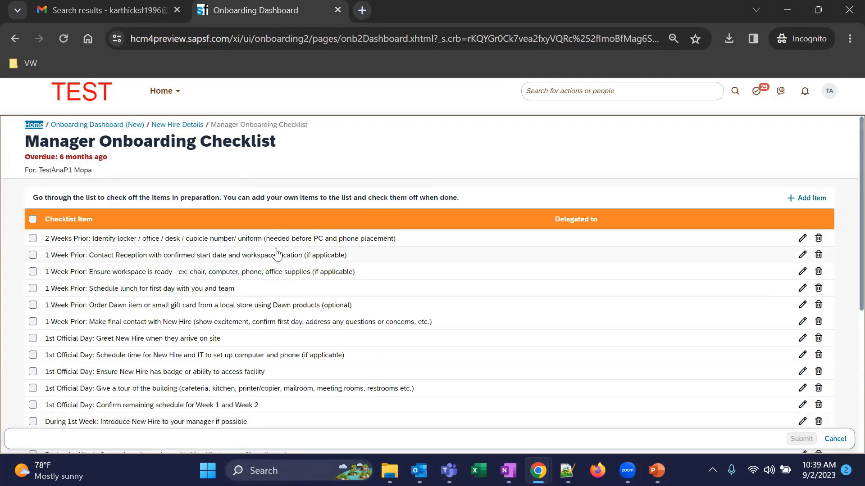
pyautogui.scroll(-5, 276, 261)
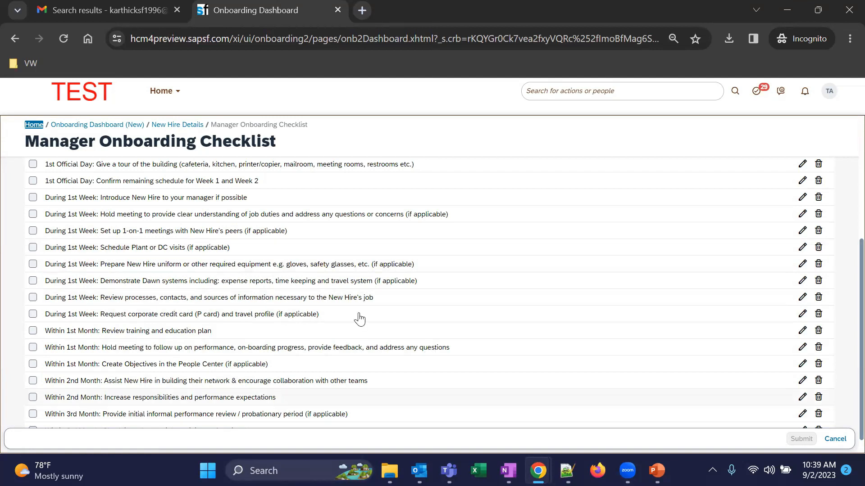
pyautogui.click(834, 439)
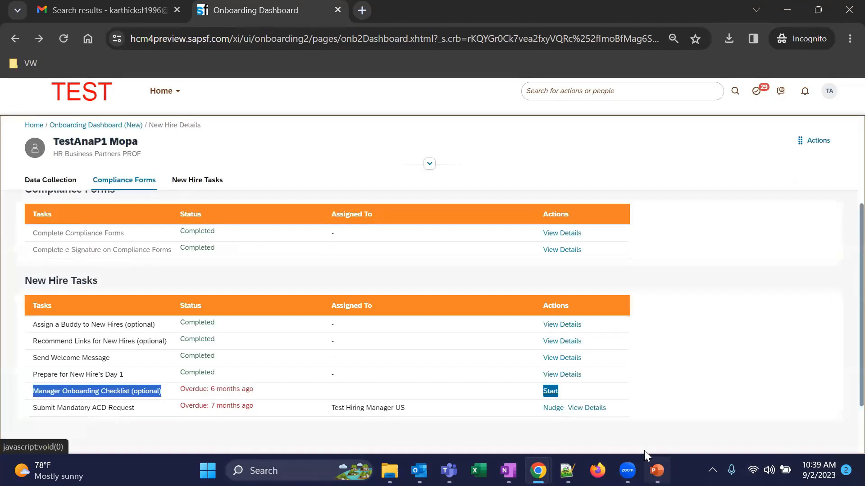
# Step: Switch to the PowerPoint presentation, start the slide show from the Welcome Message slide and advance to the Schedule Meetings slide
pyautogui.click(656, 471)
pyautogui.click(719, 446)
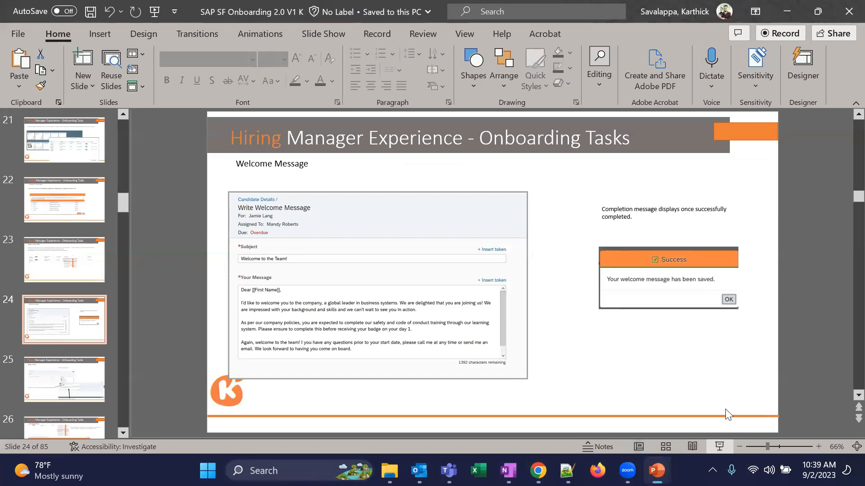
pyautogui.press('Right')
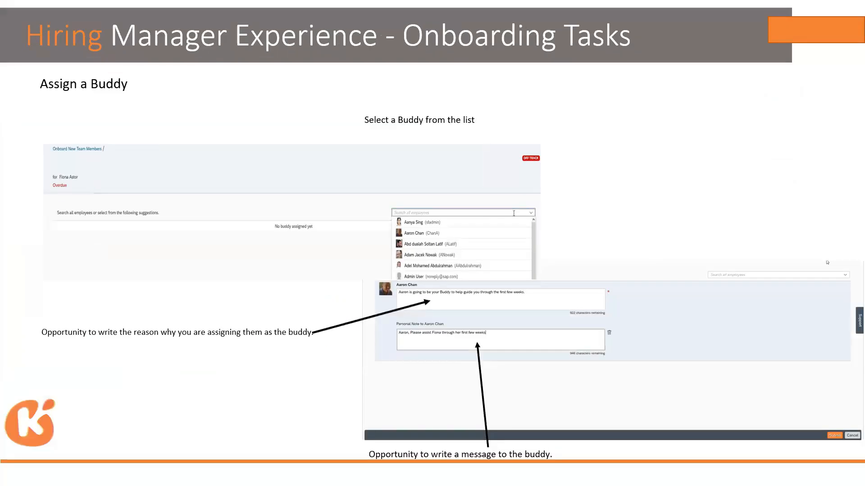
pyautogui.press('Right')
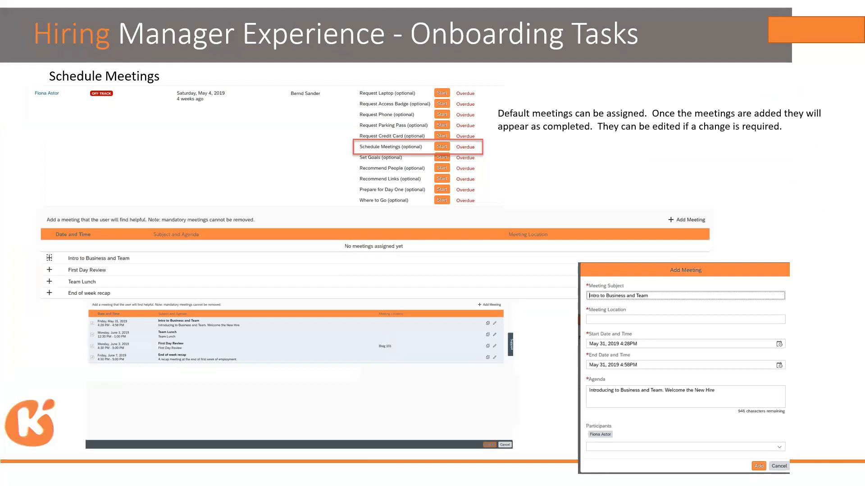